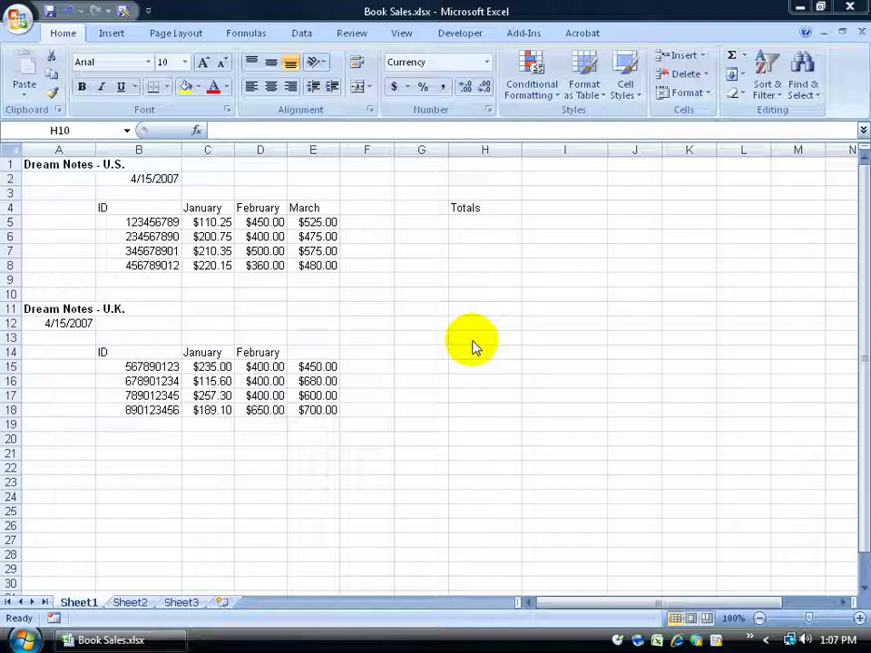
Step: Move the Totals header from H4 to G4, undoing an accidental drop into J14
click(492, 209)
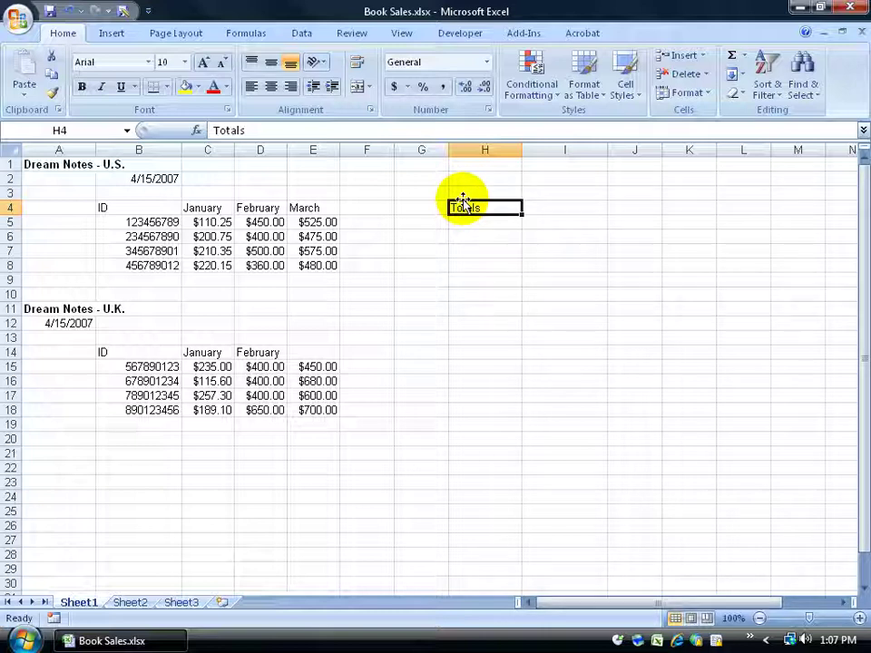
drag(463, 200, 465, 207)
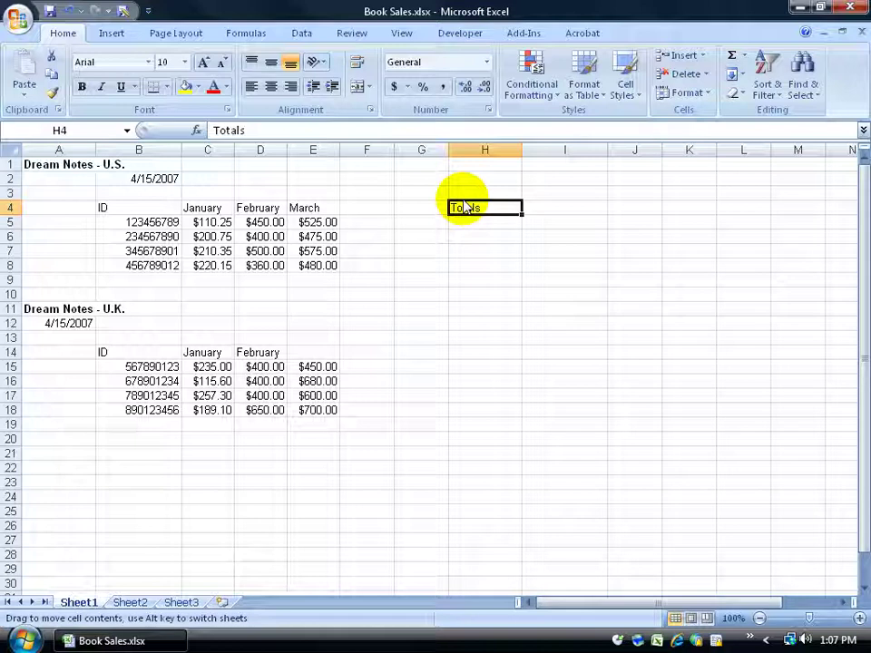
drag(465, 207, 609, 352)
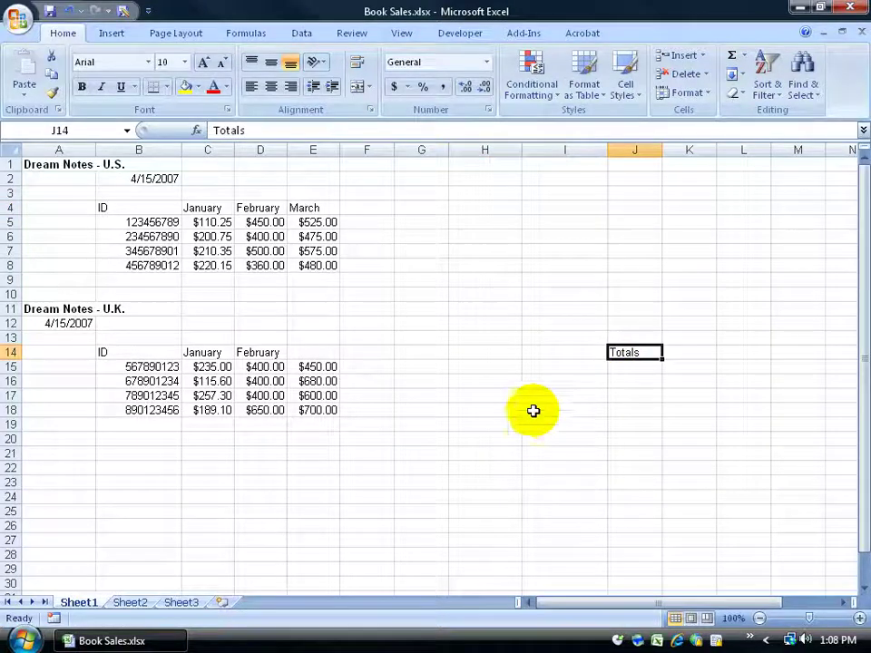
click(69, 10)
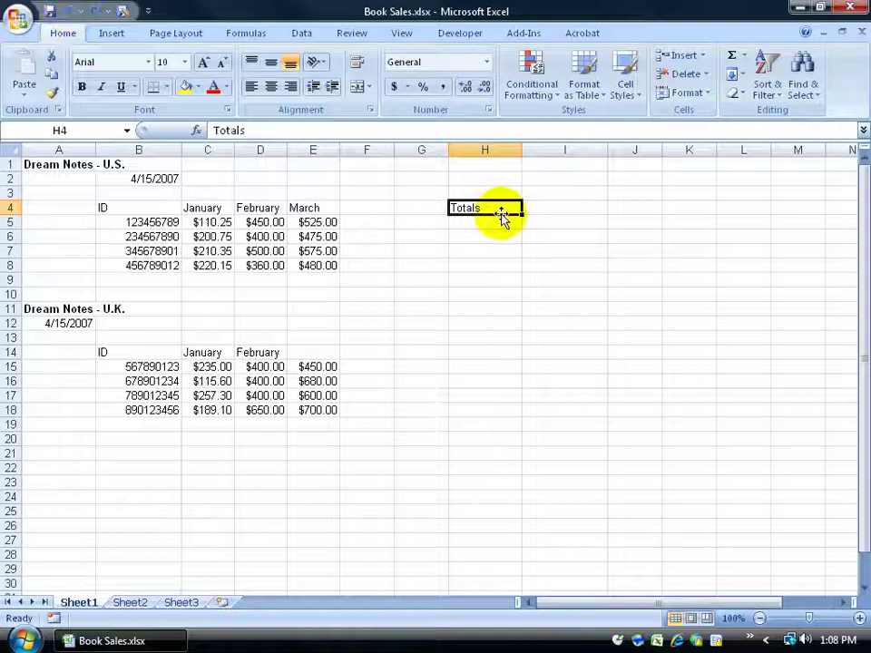
drag(502, 216, 426, 219)
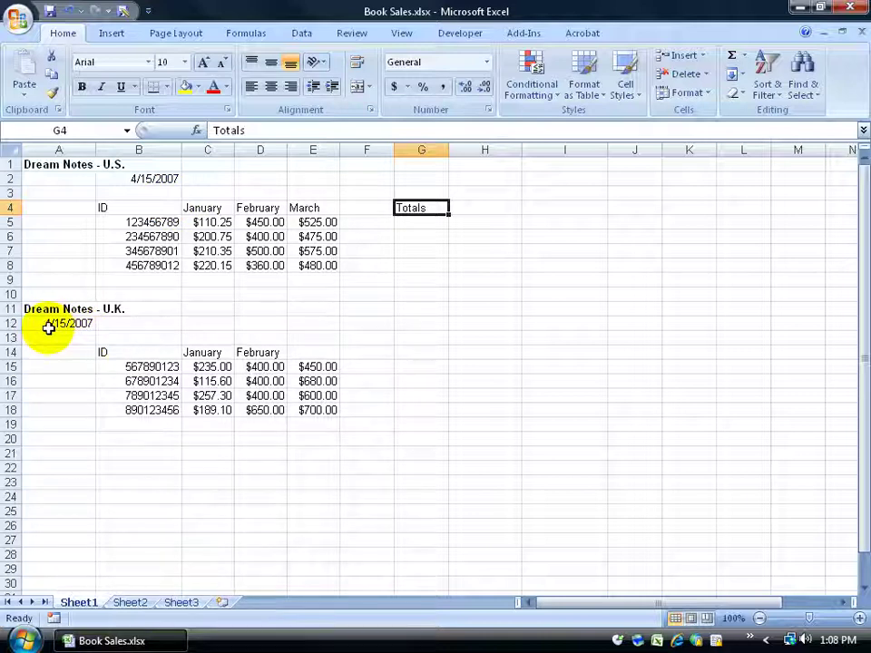
click(144, 178)
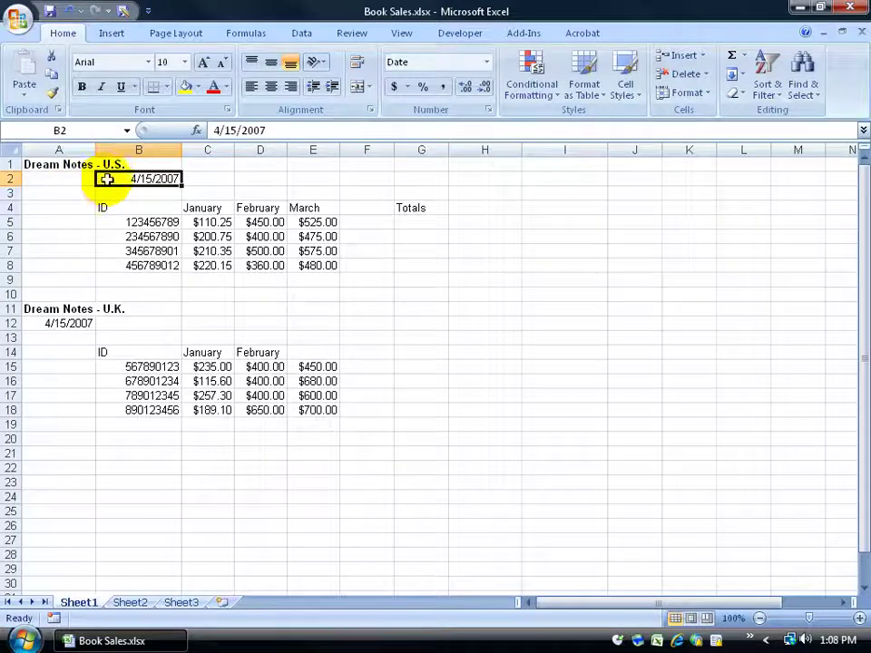
right_click(108, 178)
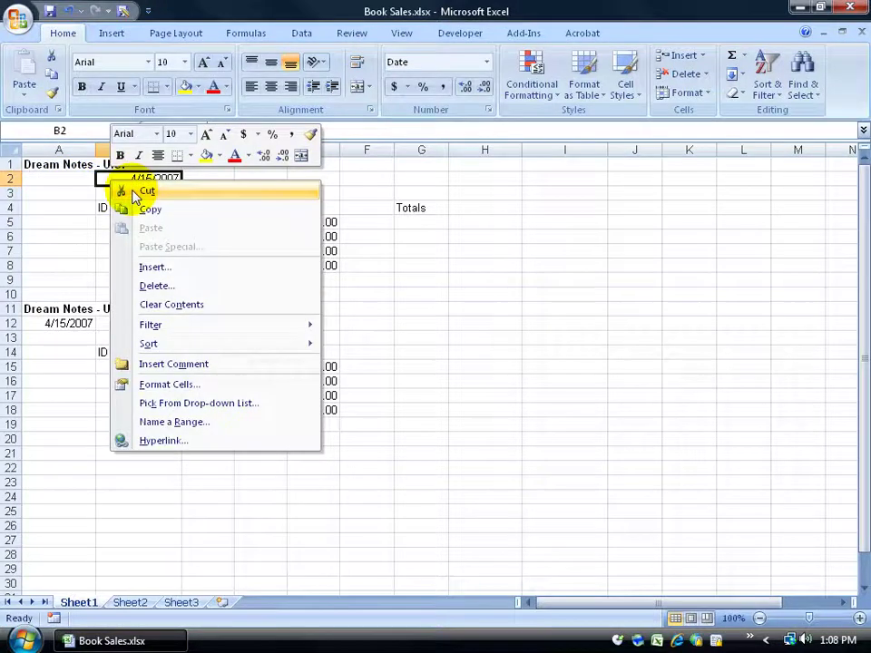
click(459, 241)
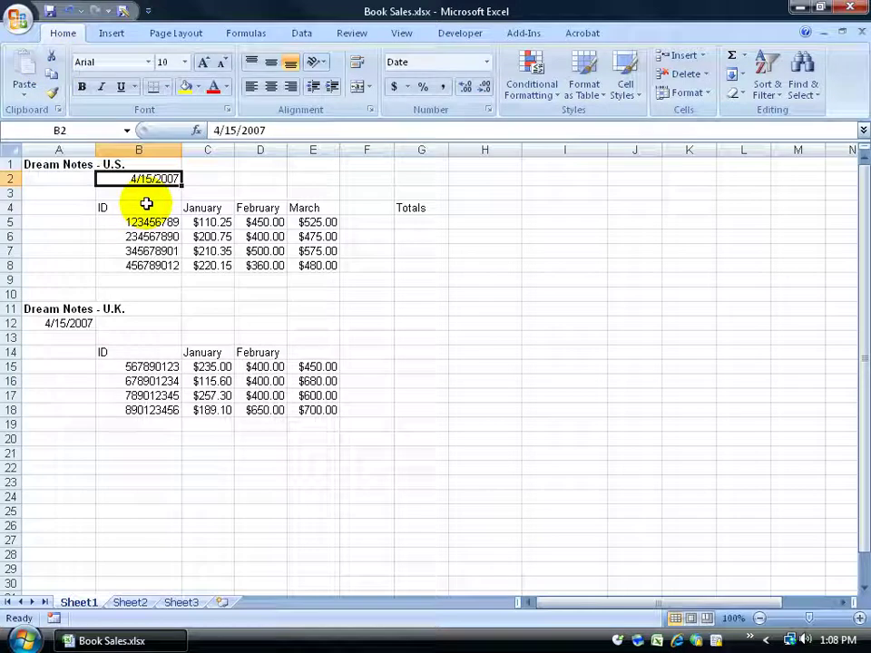
key(ctrl+x)
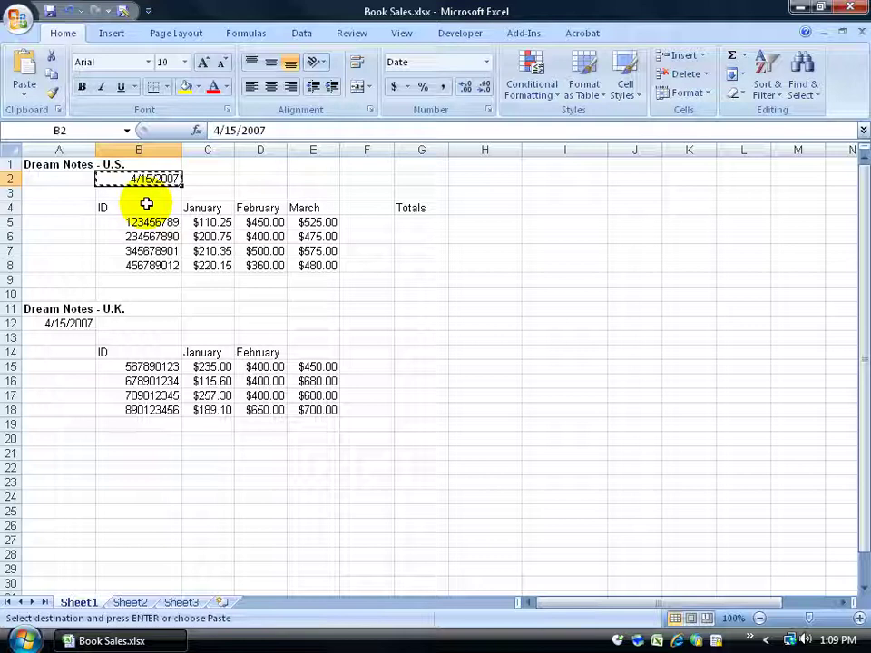
key(Escape)
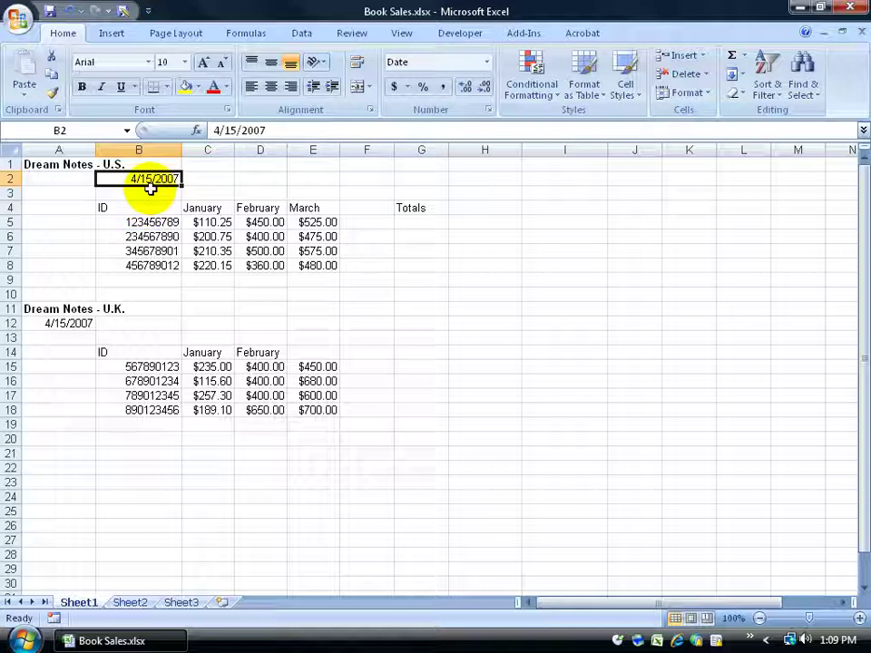
Step: Cut the 4/15/2007 date from B2 and paste it into A2
right_click(152, 180)
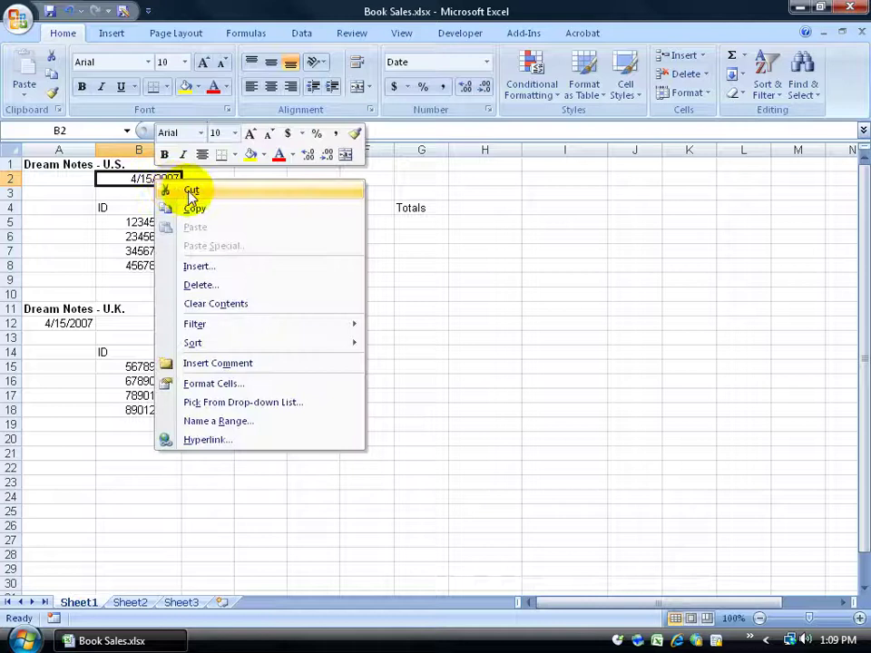
click(186, 190)
click(73, 178)
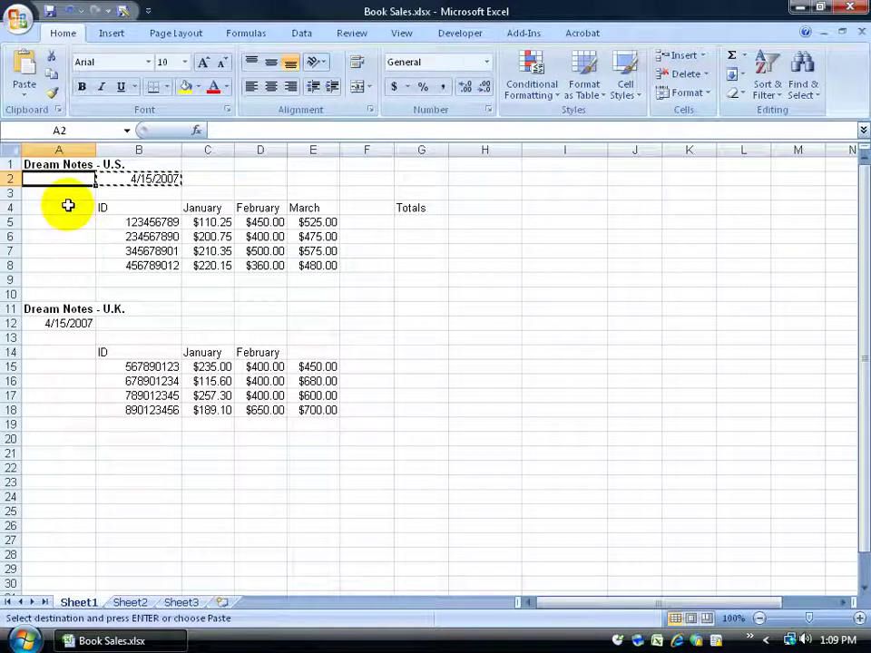
right_click(70, 181)
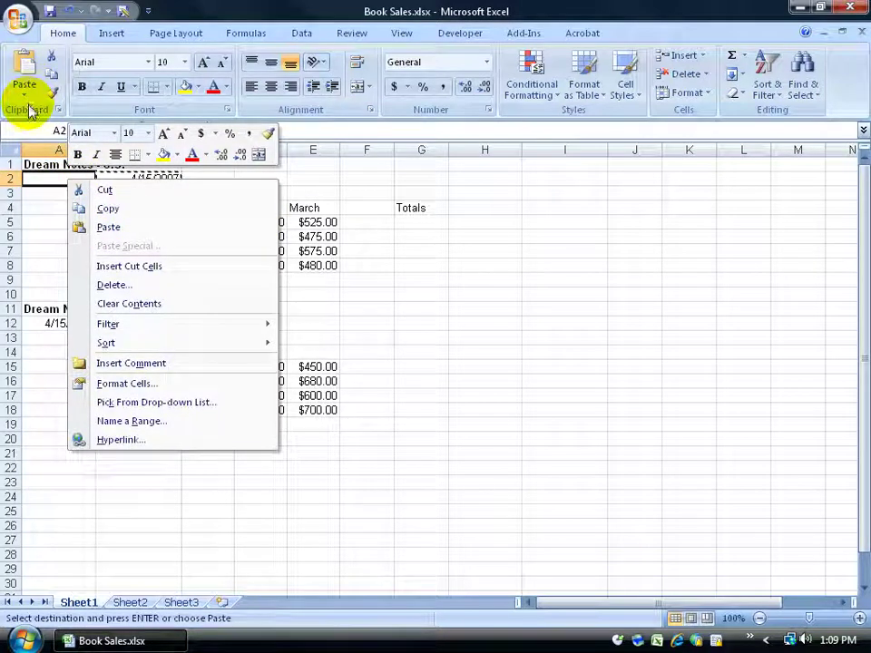
click(436, 247)
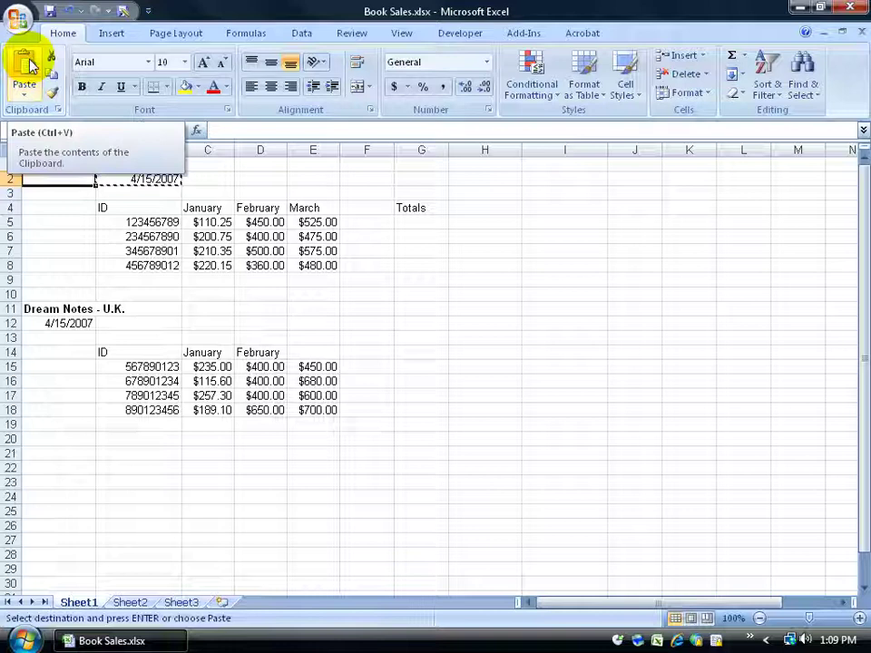
click(28, 89)
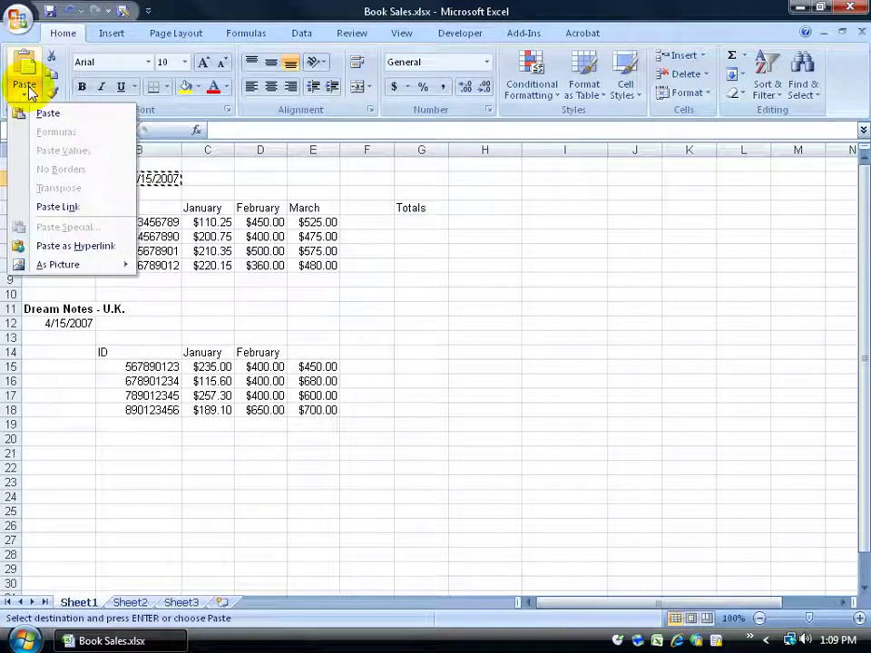
click(28, 65)
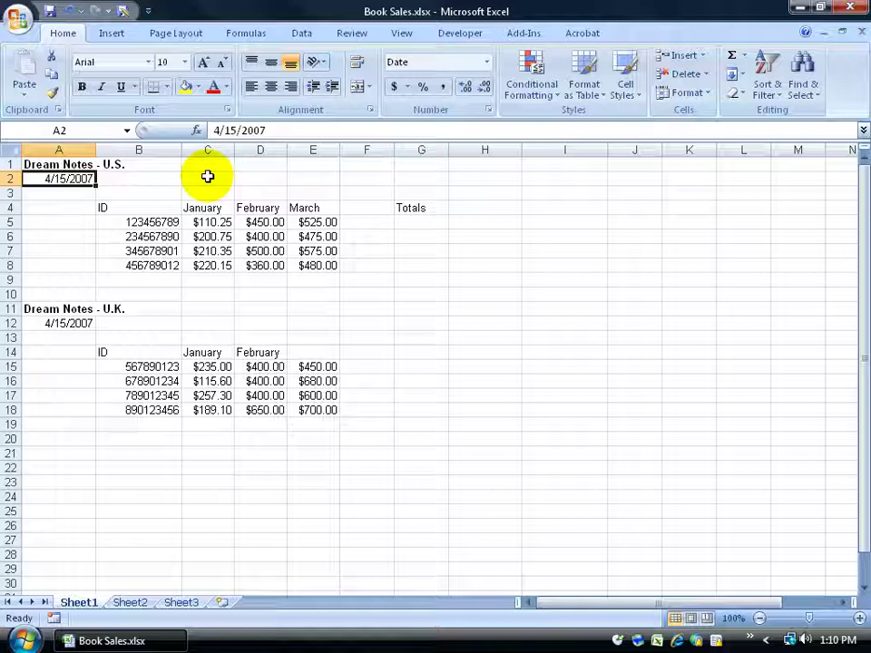
Step: Copy the March header from cell E4 to the clipboard
click(316, 210)
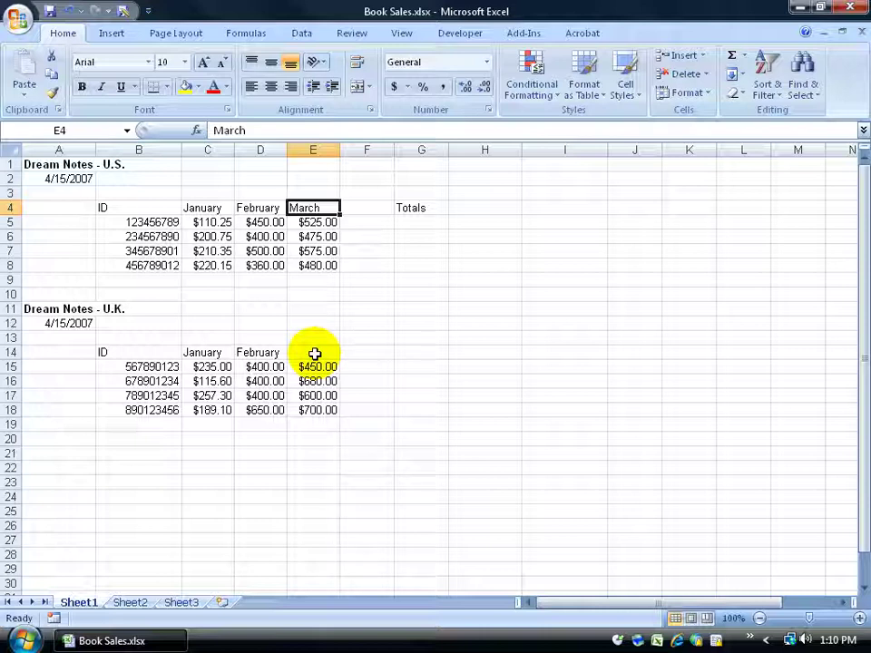
right_click(314, 208)
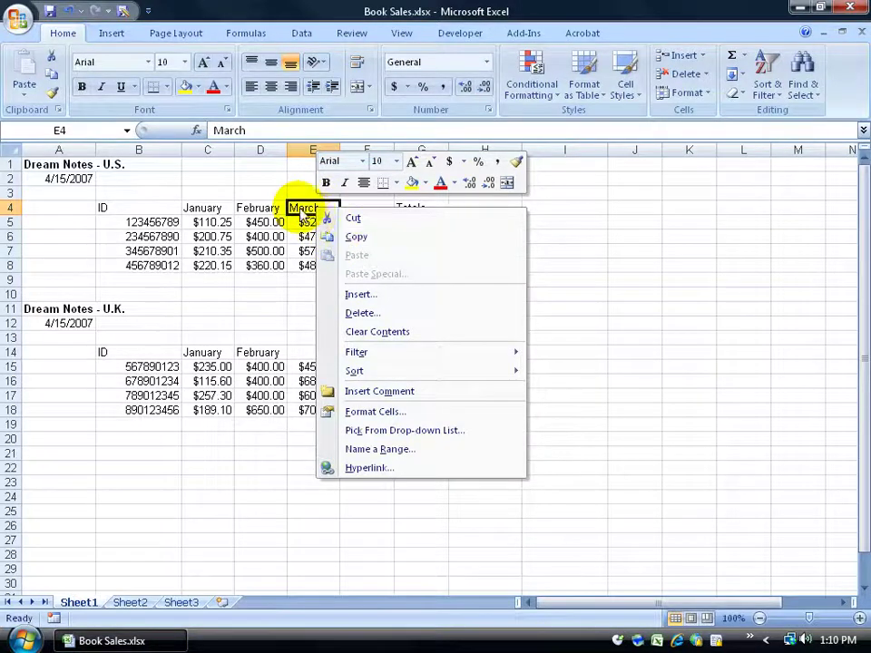
click(304, 208)
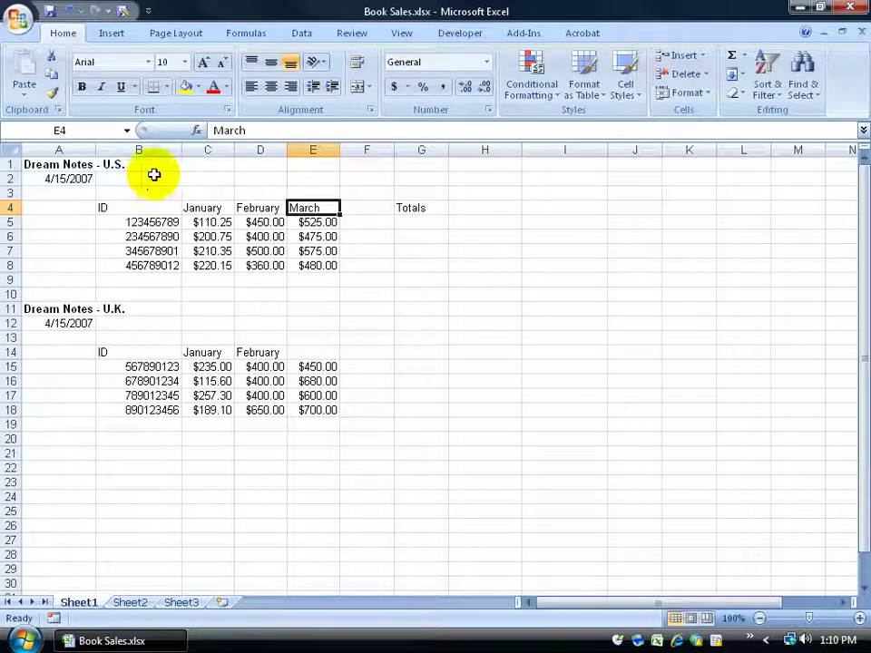
click(51, 78)
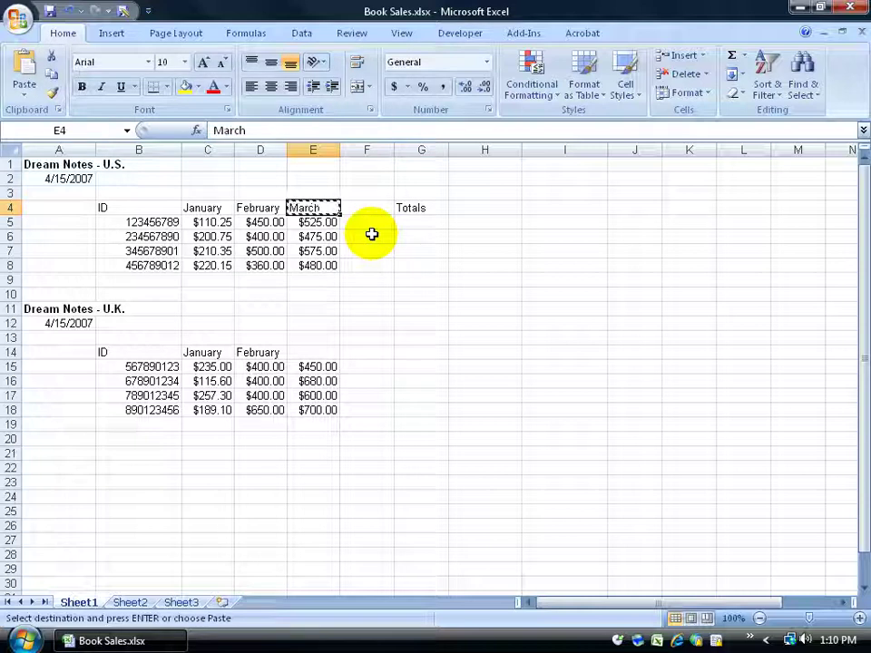
Step: Paste the copied March header into E14, G14 and H11
click(314, 351)
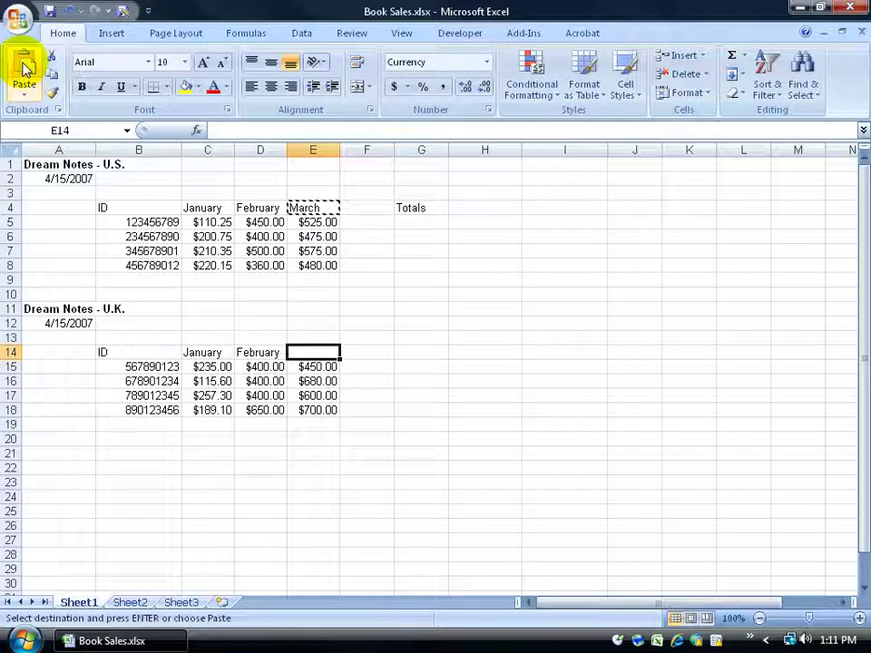
right_click(306, 352)
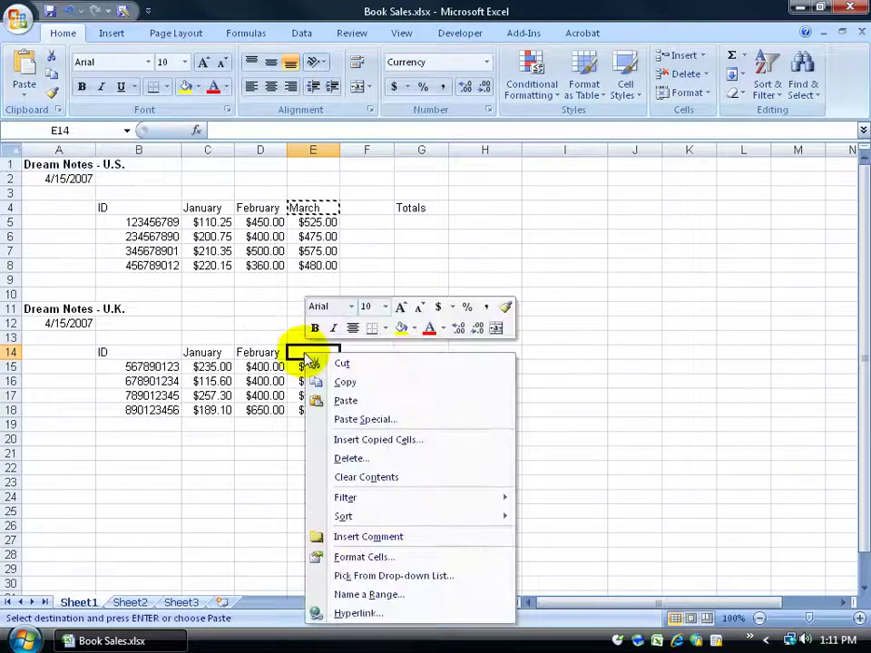
click(342, 403)
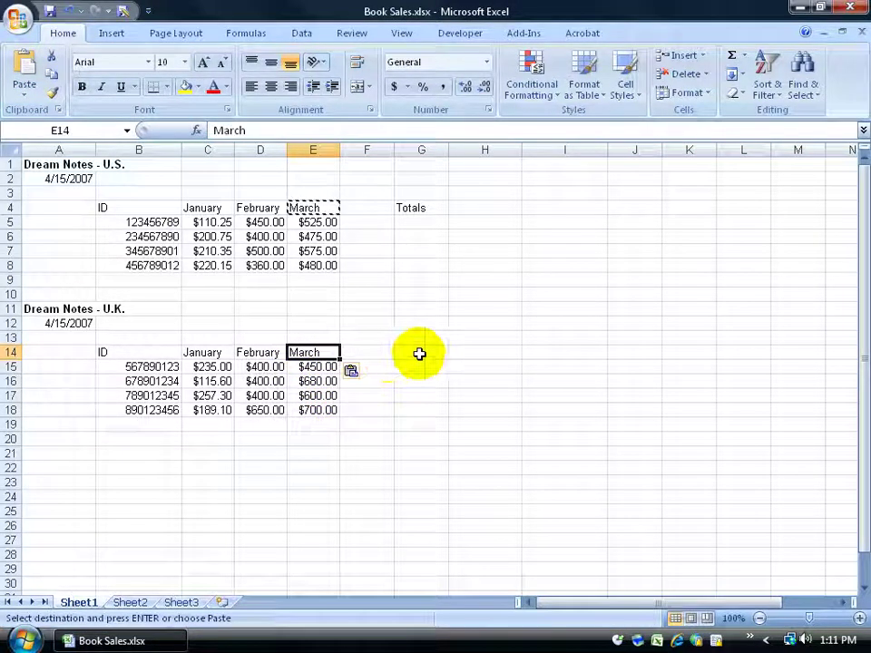
click(420, 354)
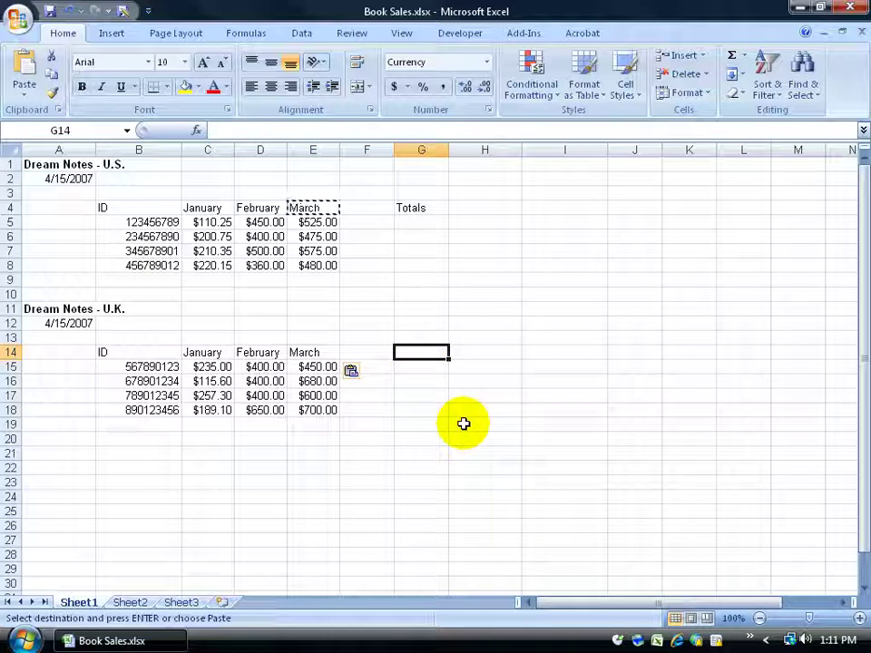
key(ctrl+v)
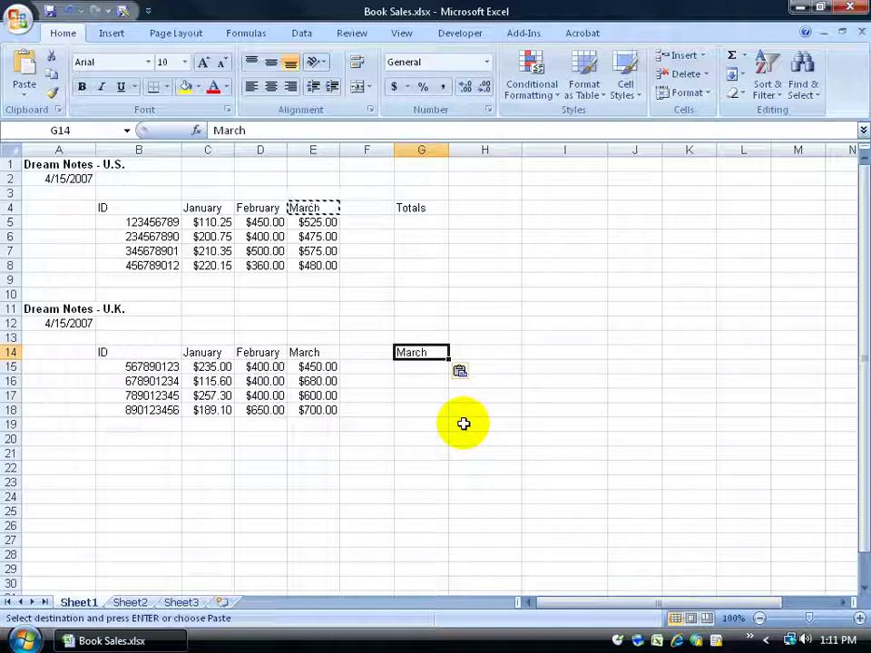
click(498, 313)
right_click(498, 313)
click(502, 356)
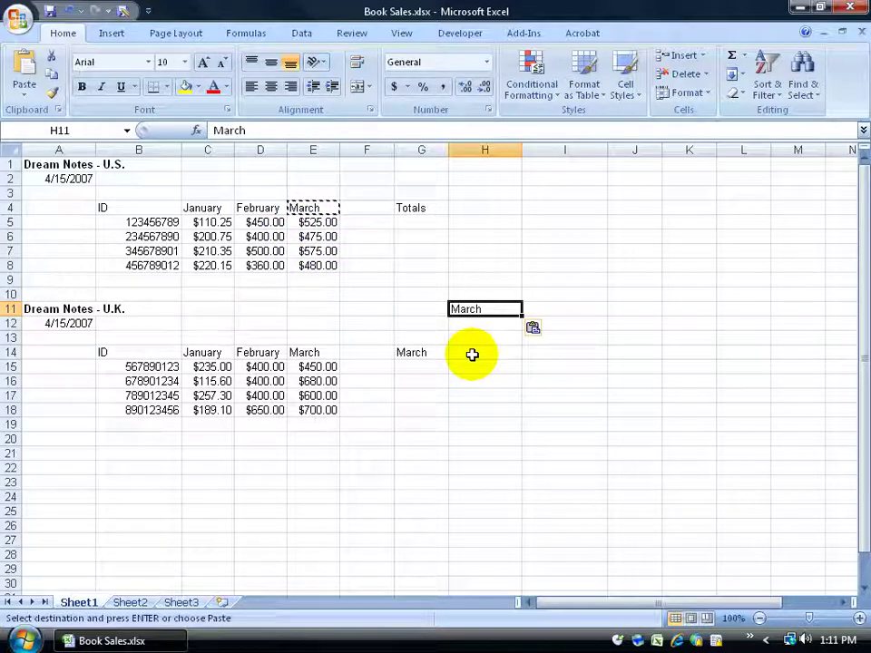
Step: Cancel the pending copy and clear F9:H16, removing the March copies in G14 and H11
click(421, 410)
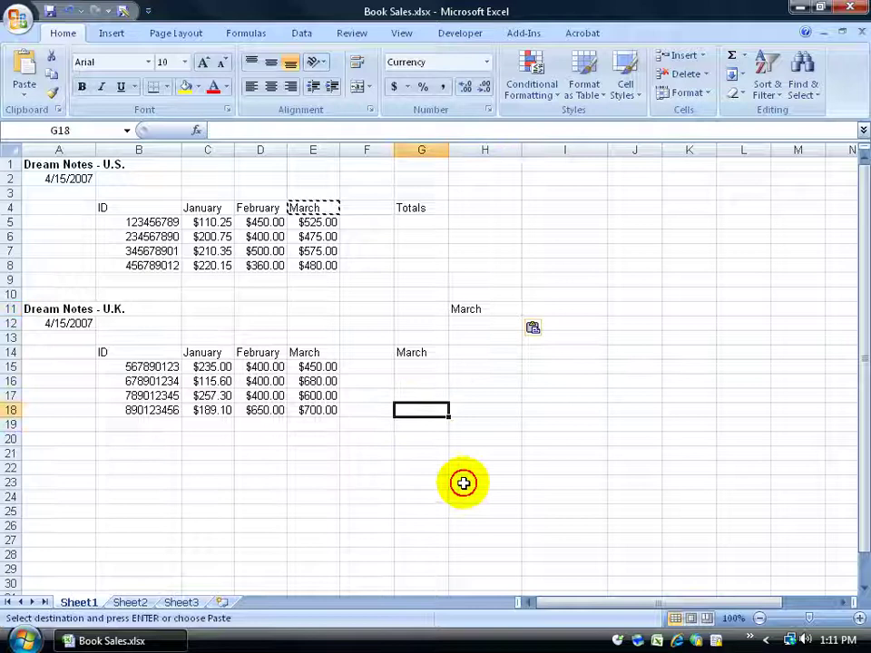
click(595, 437)
click(482, 249)
click(410, 282)
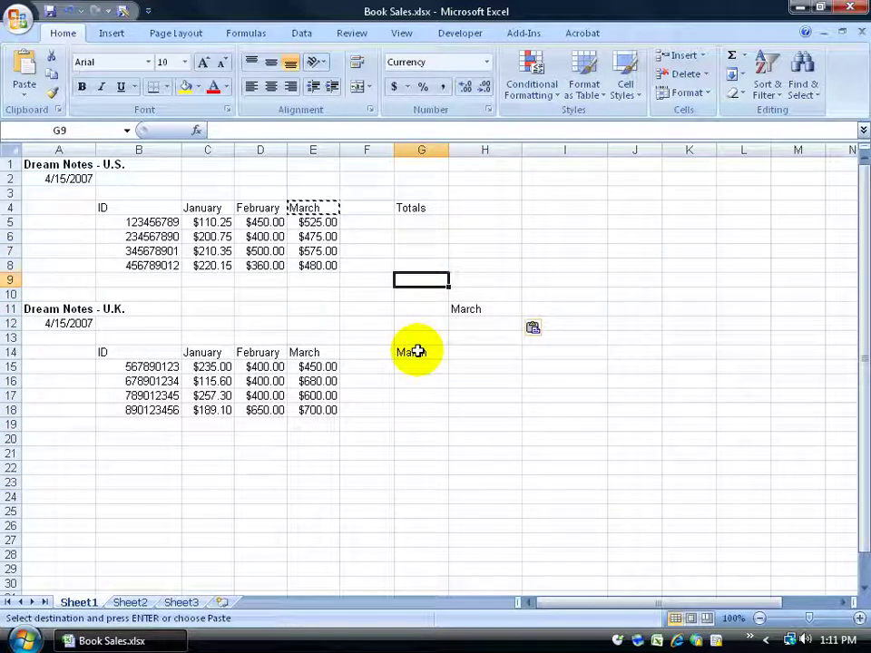
key(Escape)
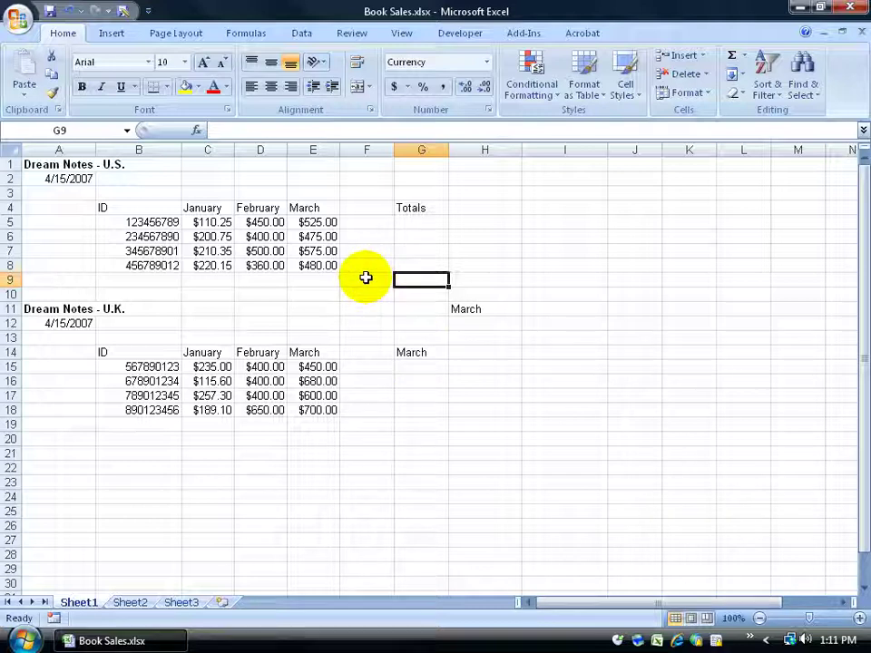
drag(365, 278, 479, 377)
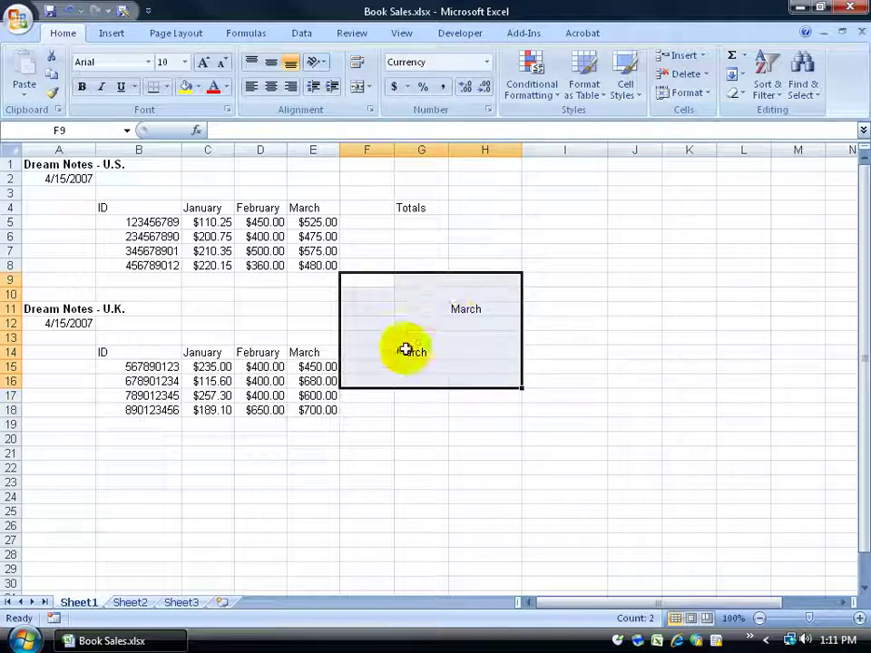
key(Delete)
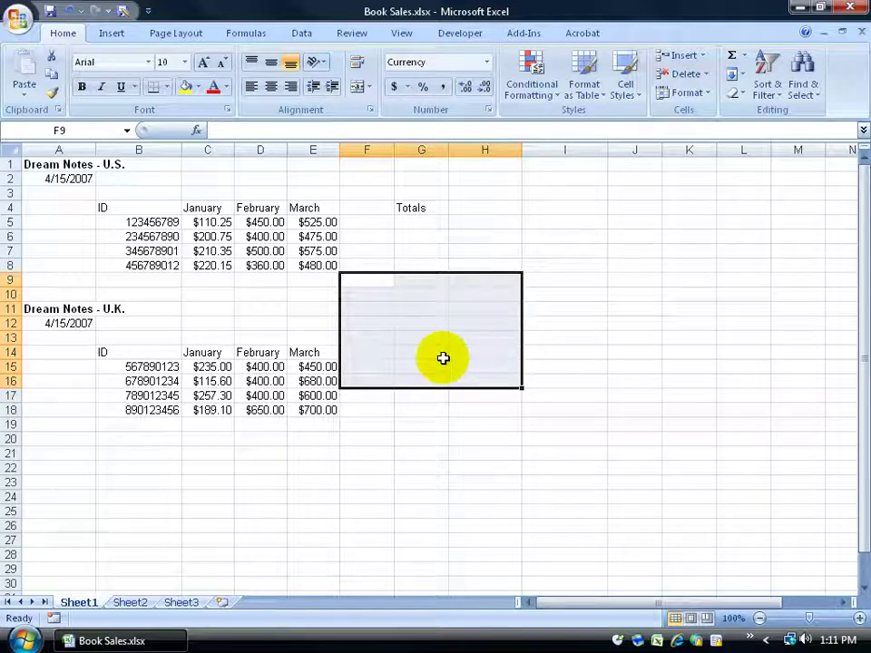
click(570, 340)
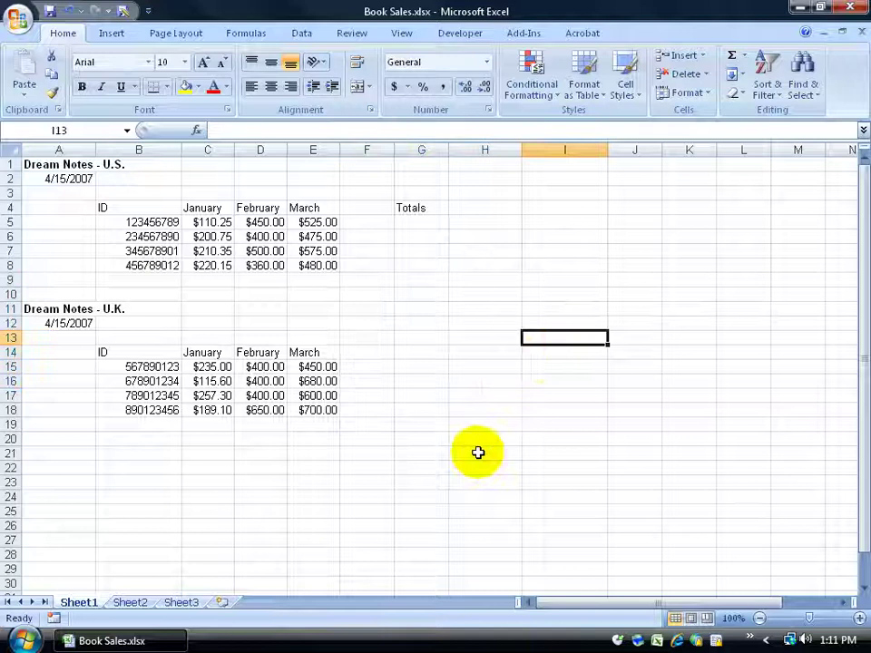
Step: Copy the Totals header in G4 down into G14 of the U.K. table
key(Up)
key(Left)
key(Left)
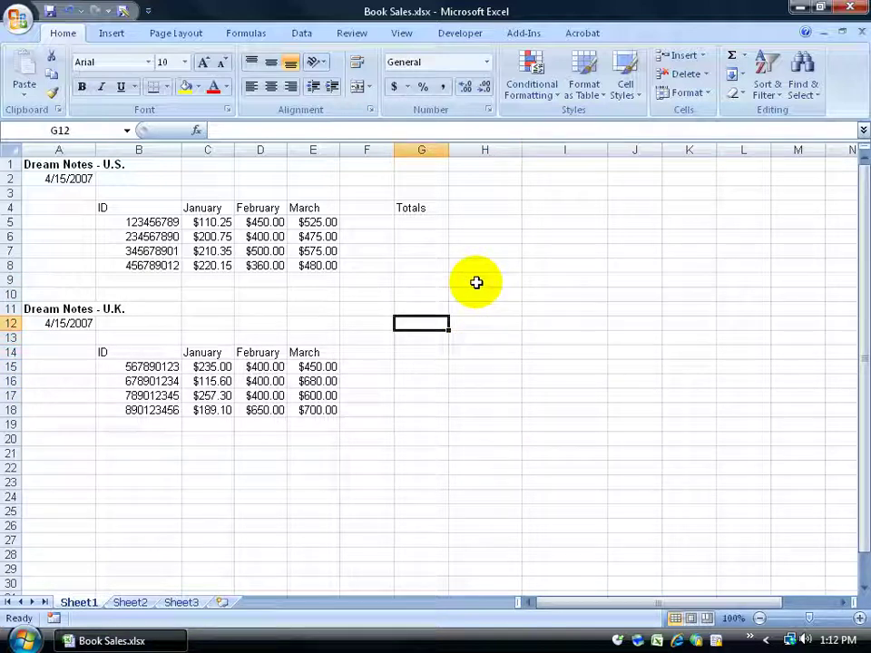
click(413, 208)
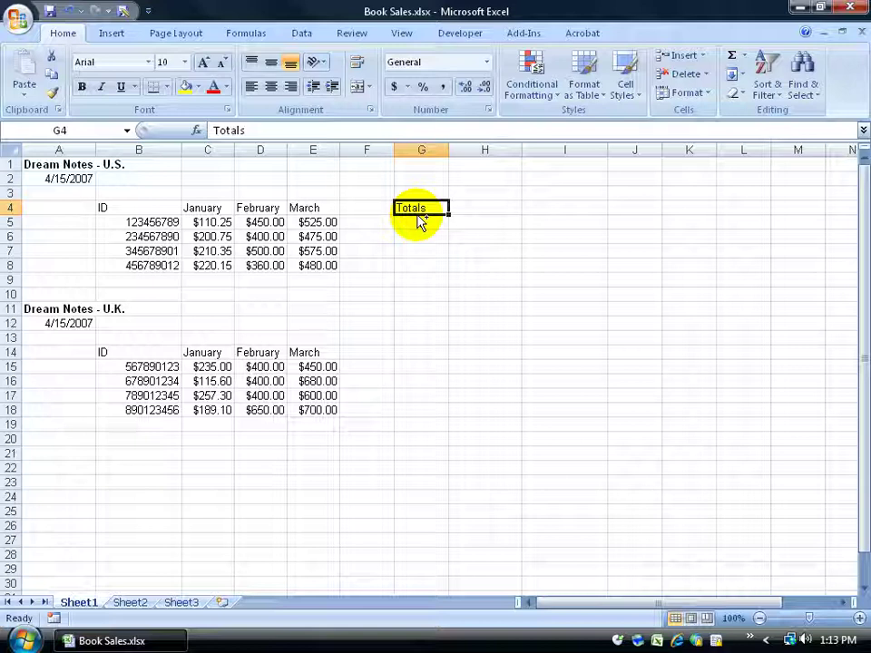
drag(420, 221, 419, 354)
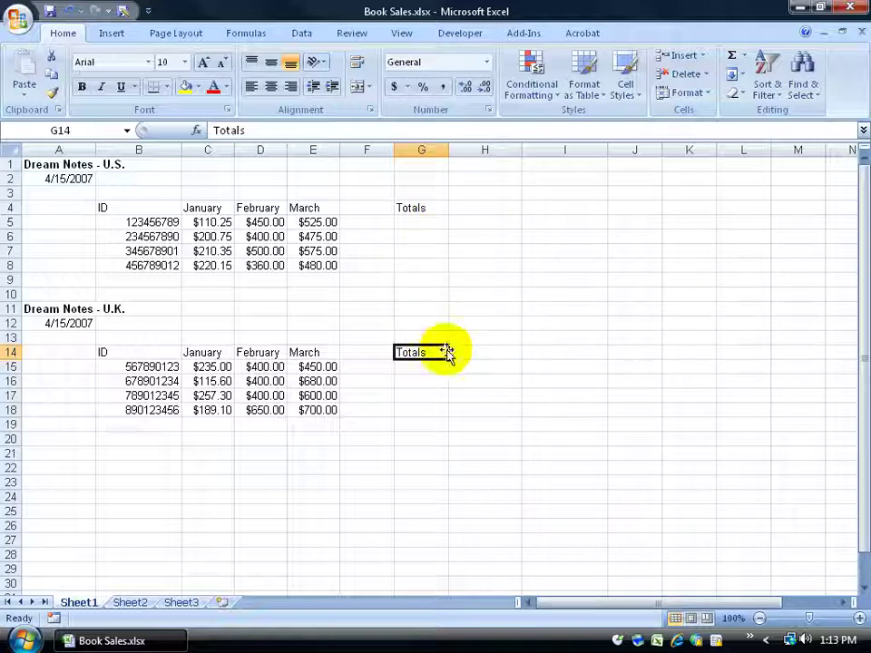
drag(446, 353, 564, 427)
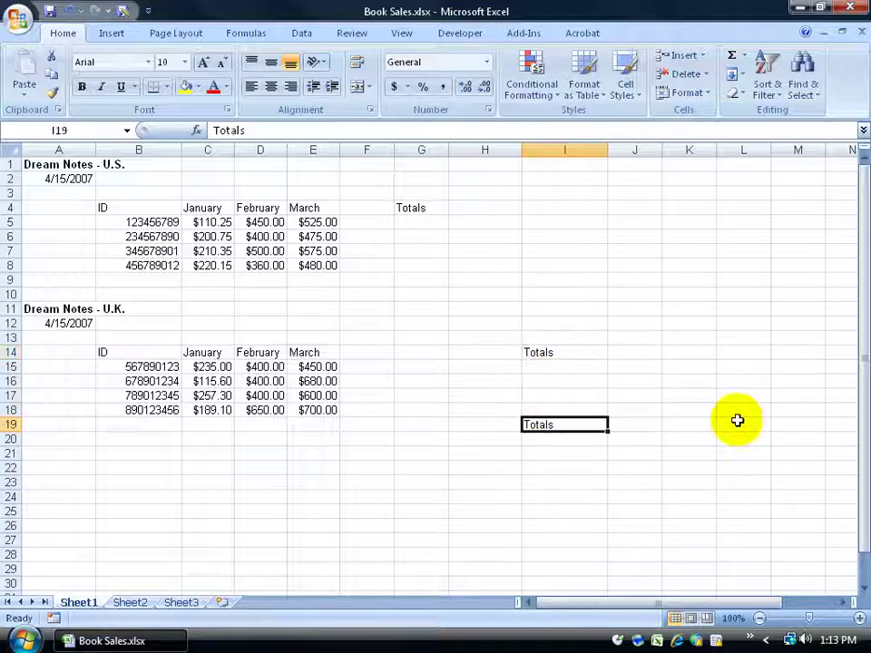
key(ctrl+z)
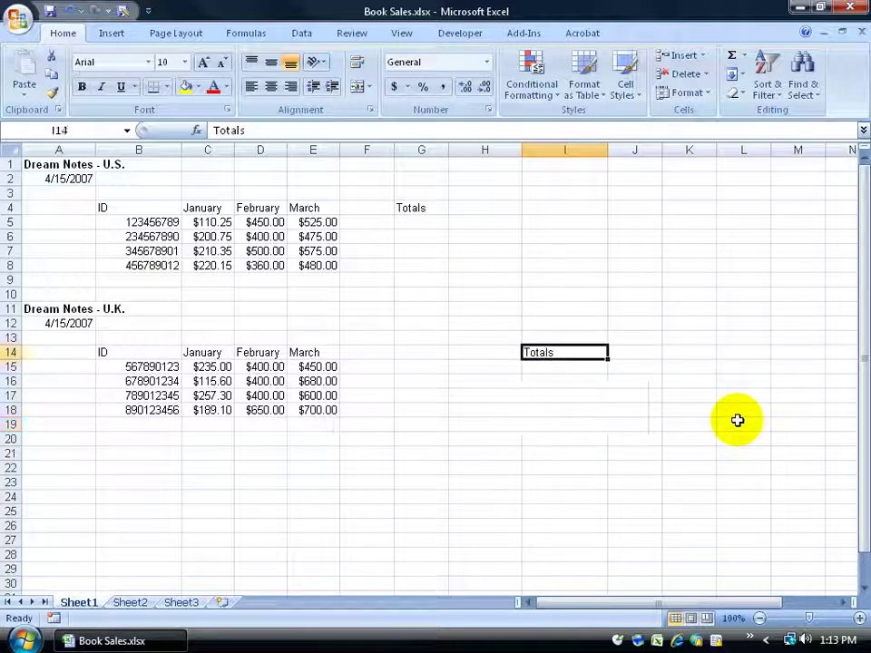
key(ctrl+z)
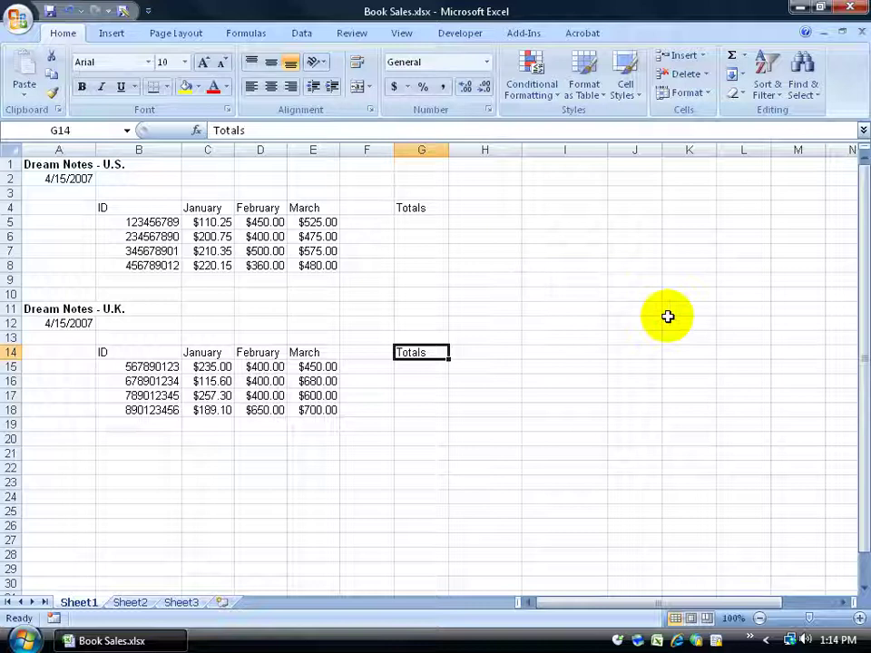
Step: Paste column G's Totals headers into column P, then cut column P again
click(415, 149)
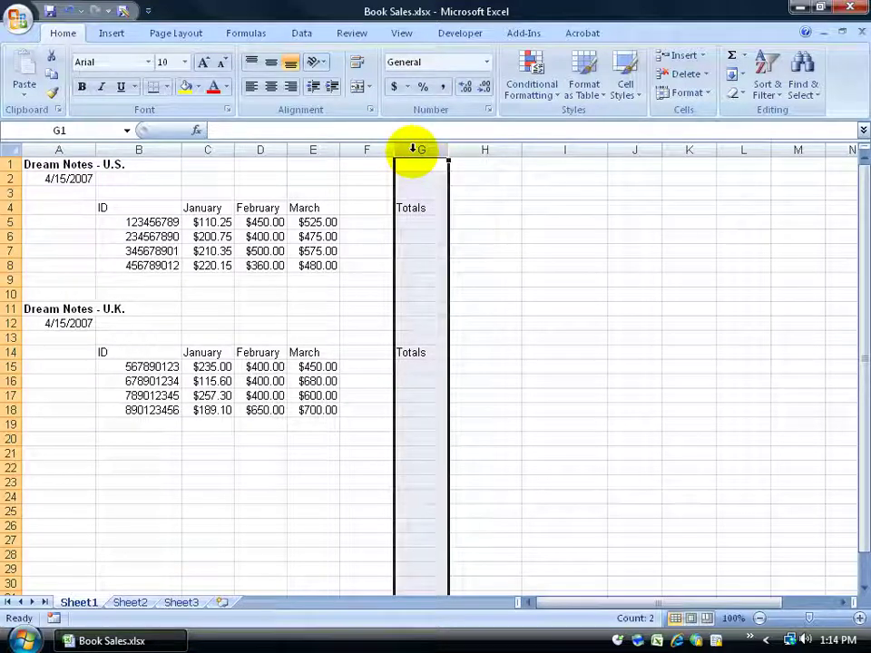
right_click(413, 151)
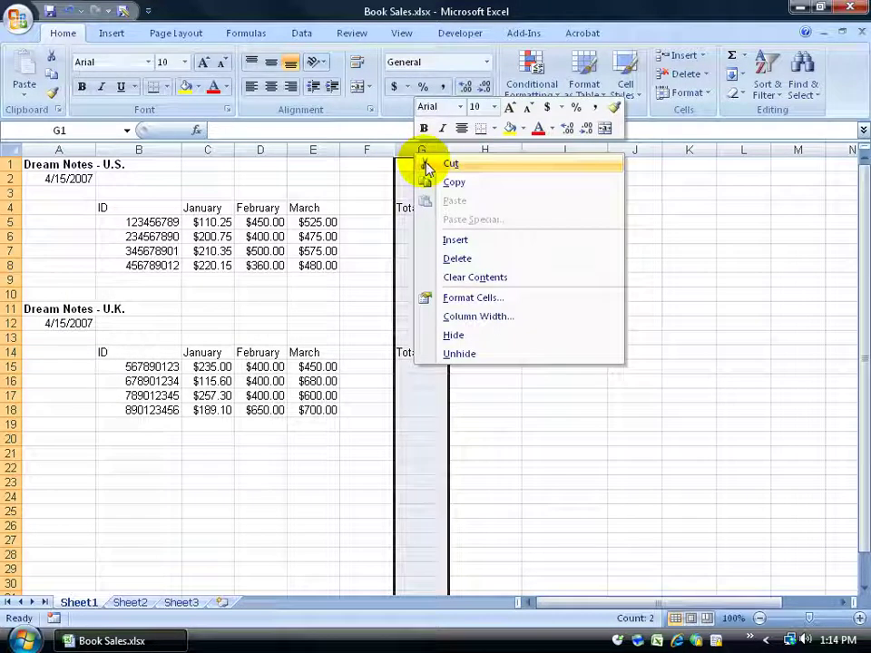
click(426, 165)
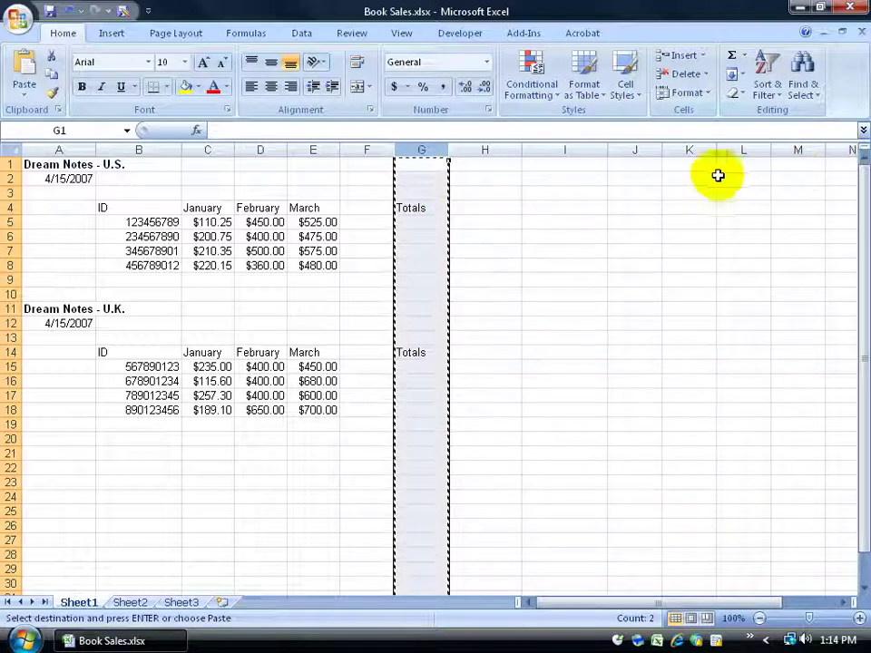
click(843, 603)
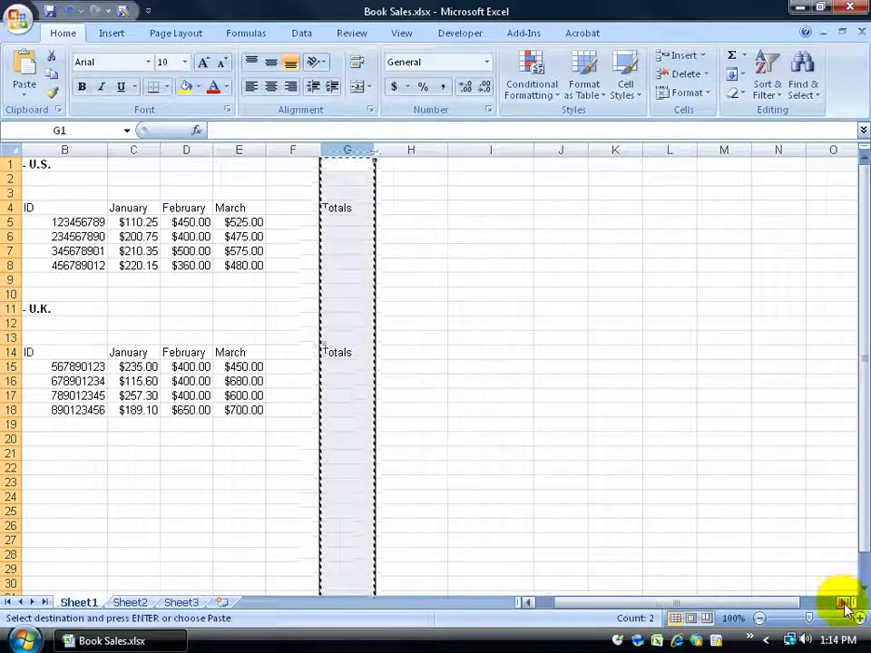
click(843, 603)
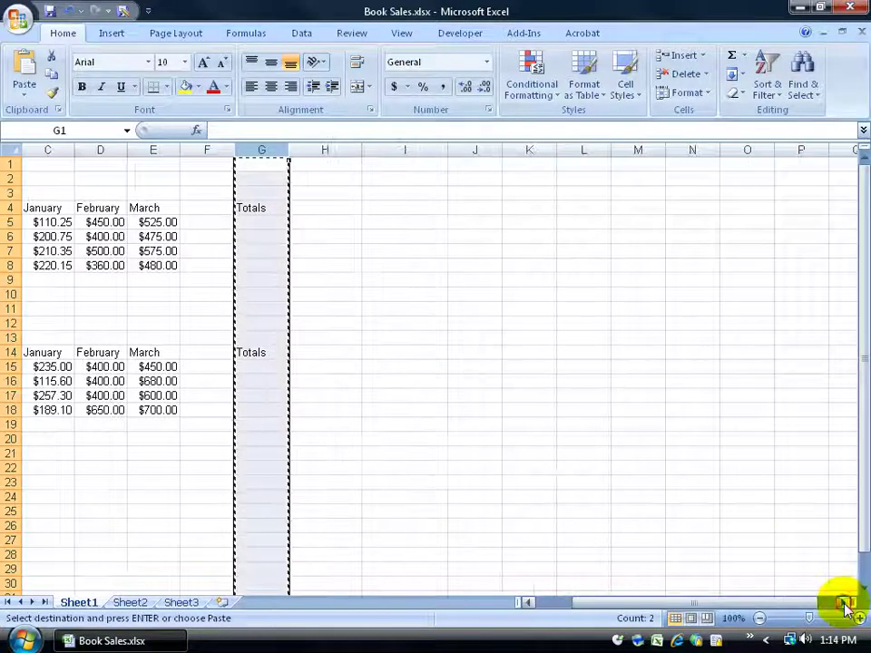
right_click(802, 145)
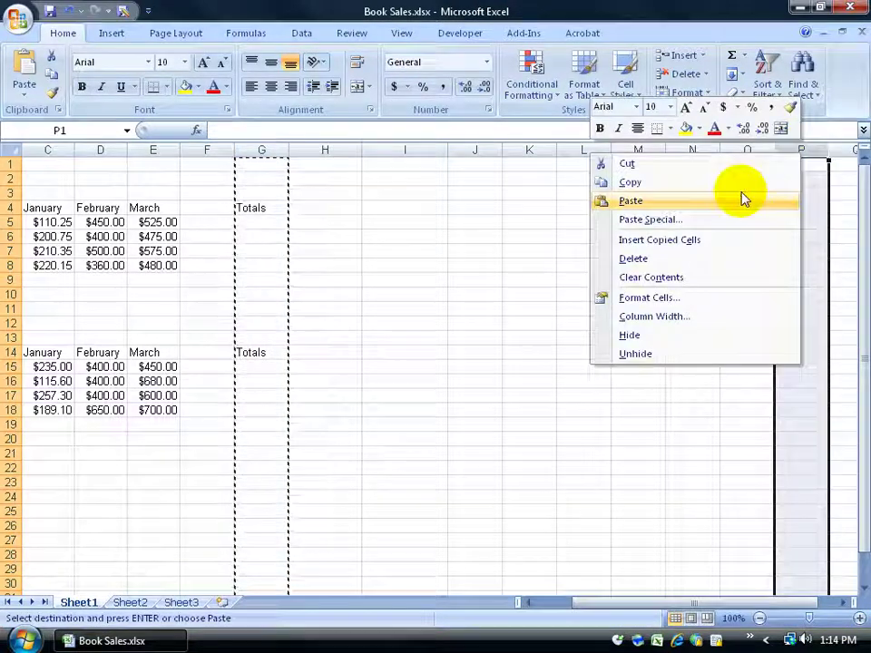
click(743, 198)
right_click(803, 148)
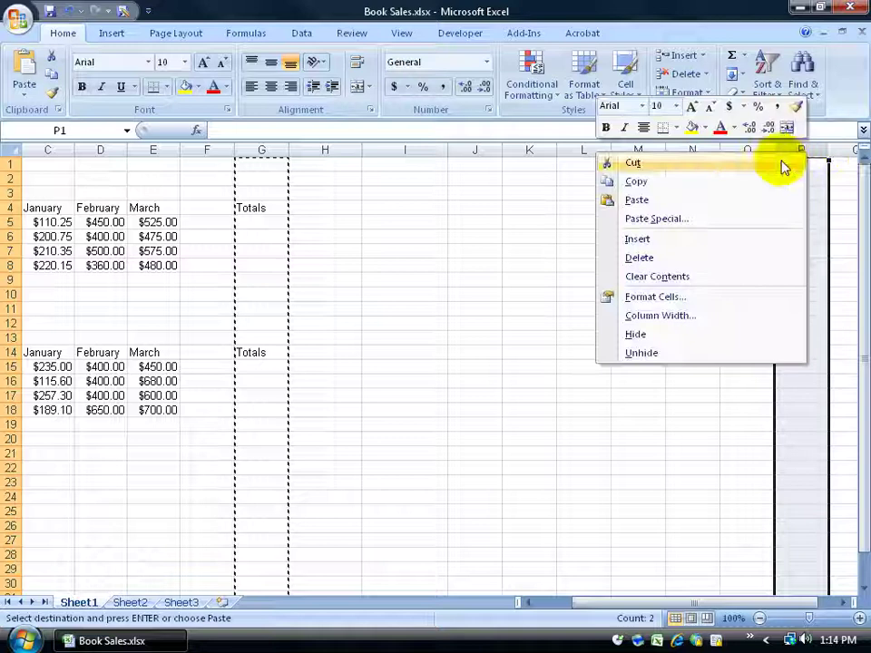
click(782, 165)
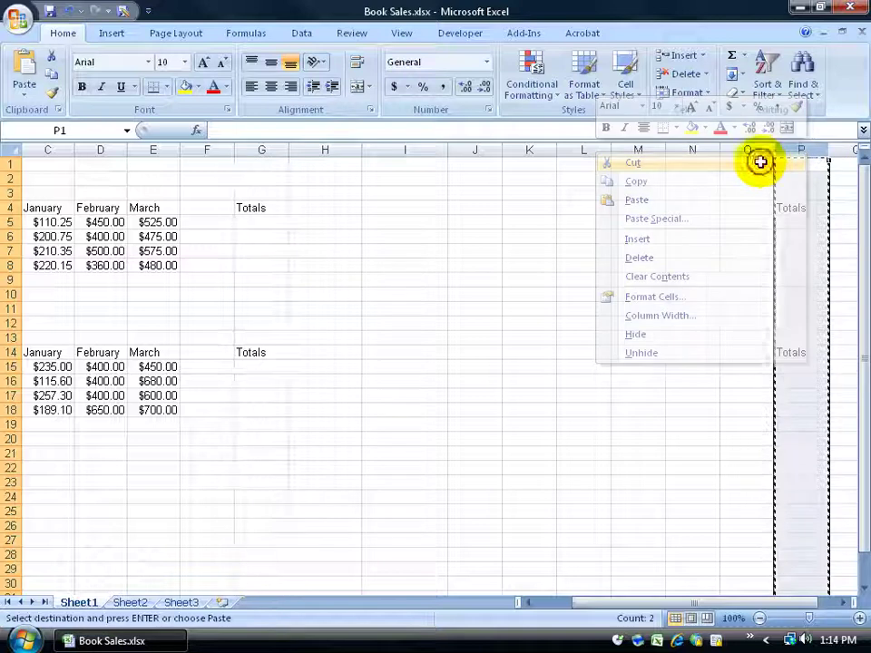
Step: Paste the cut Totals column into column J, delete it, and return to A1
right_click(461, 150)
click(482, 202)
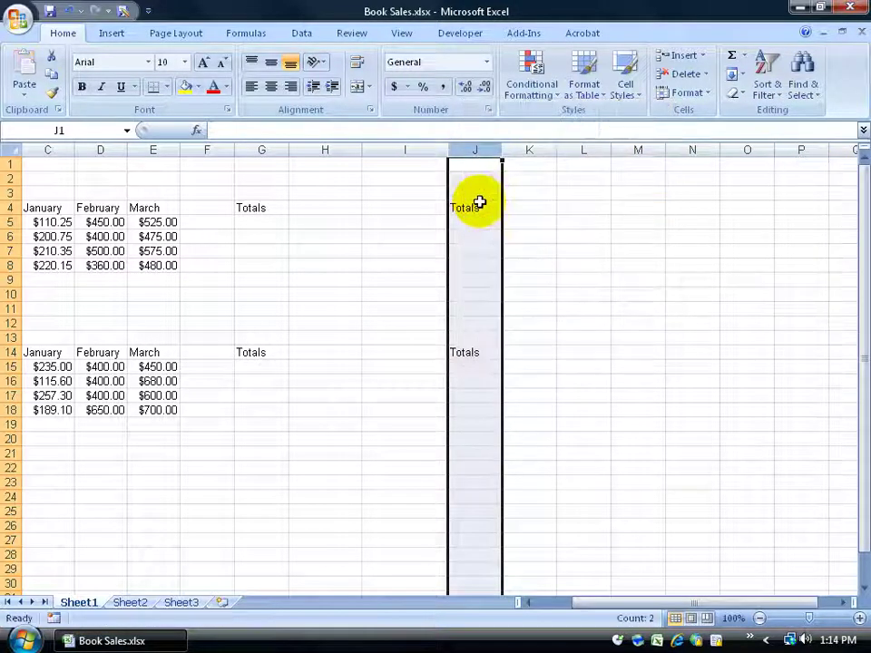
key(Delete)
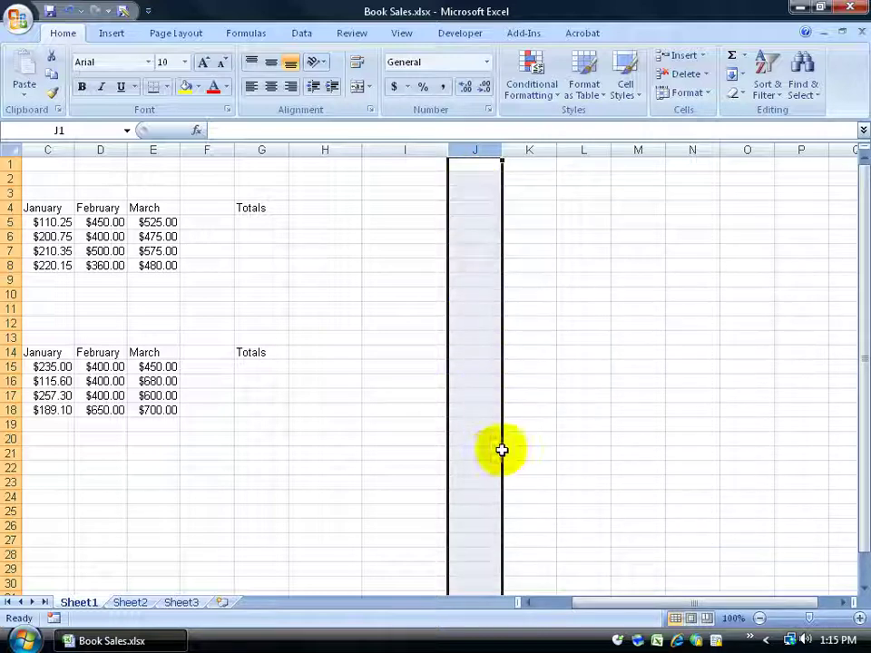
drag(576, 608, 550, 609)
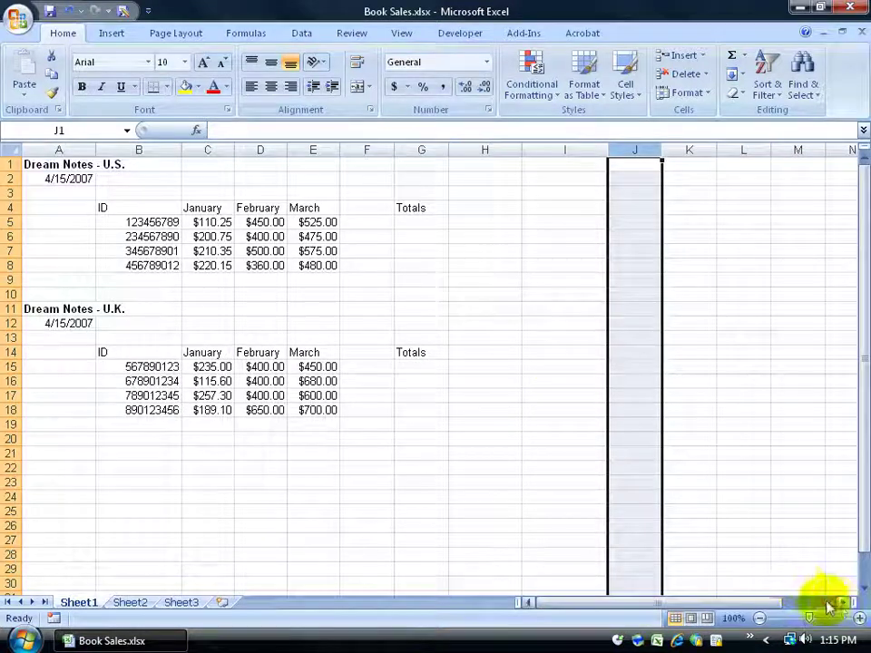
drag(842, 603, 764, 613)
key(ctrl+Home)
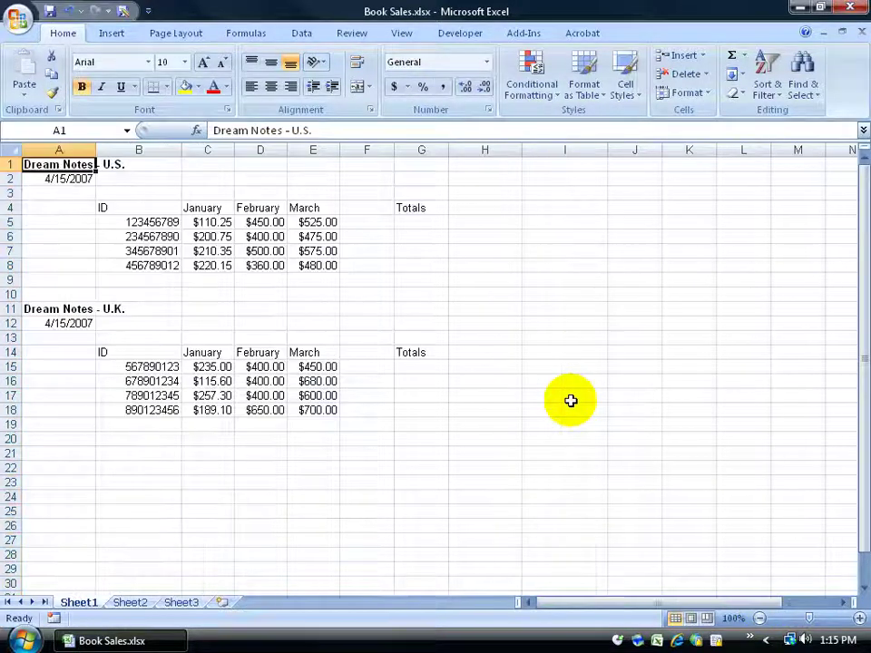